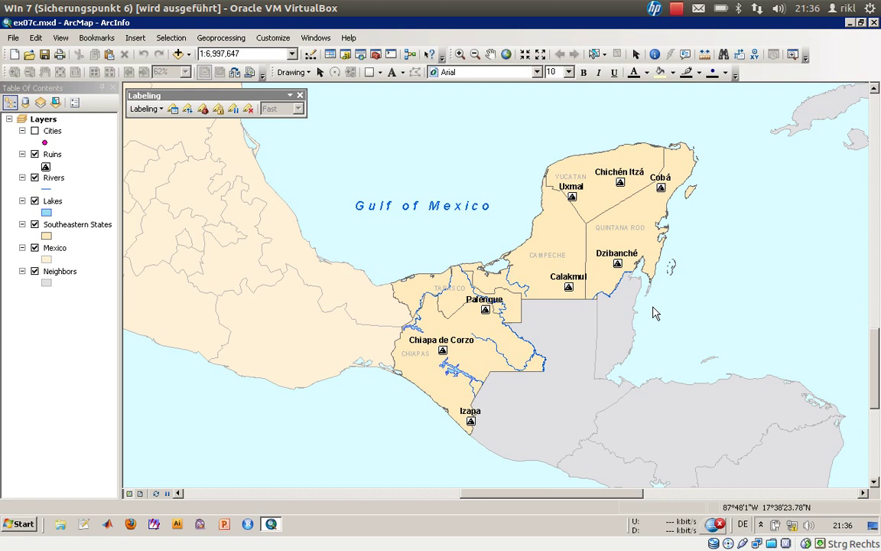
# - Switch on the Cities layer so its magenta city points display on the map
pyautogui.click(35, 133)
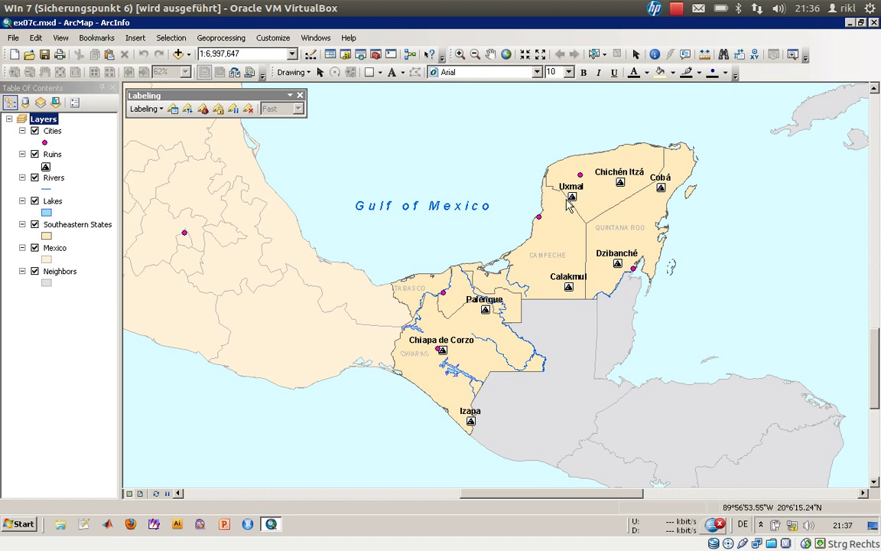
pyautogui.moveTo(582, 180)
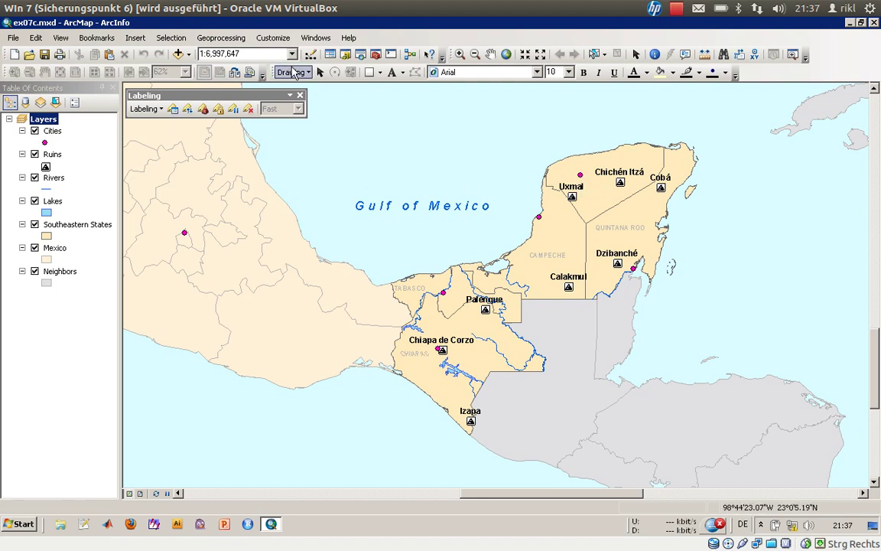
# - Add a Mérida label to its city point with the Label tool, keeping automatic placement
pyautogui.click(403, 75)
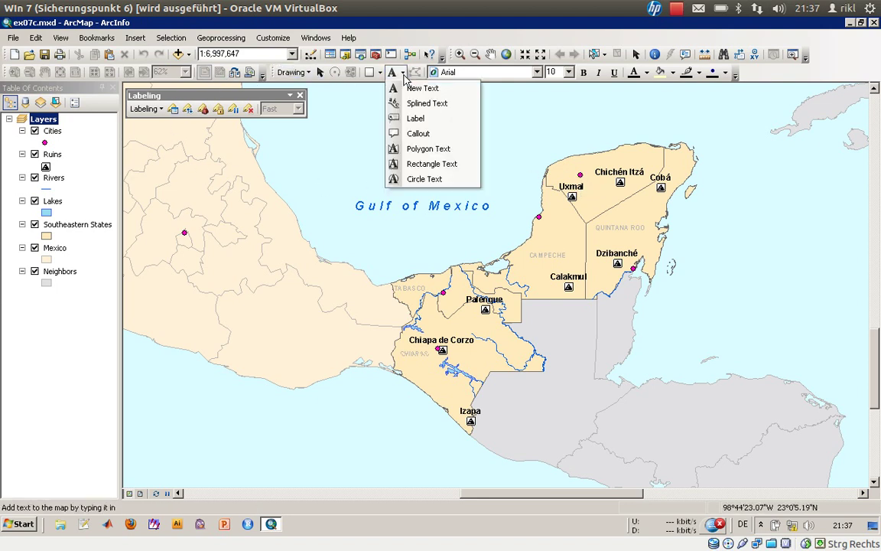
pyautogui.click(415, 121)
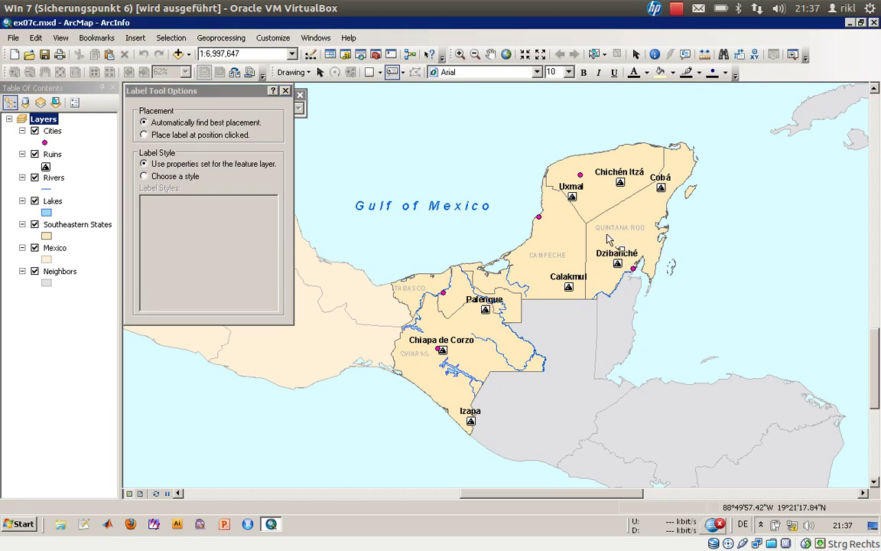
pyautogui.click(581, 177)
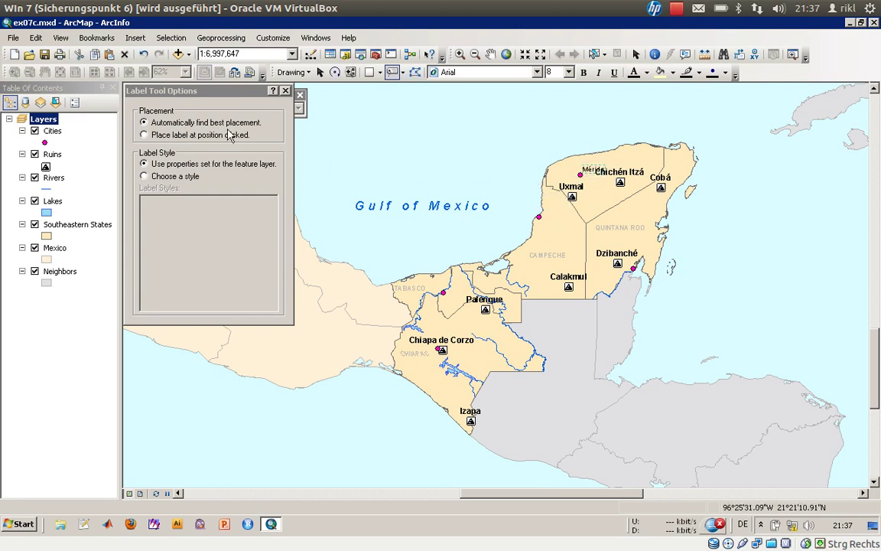
pyautogui.click(166, 92)
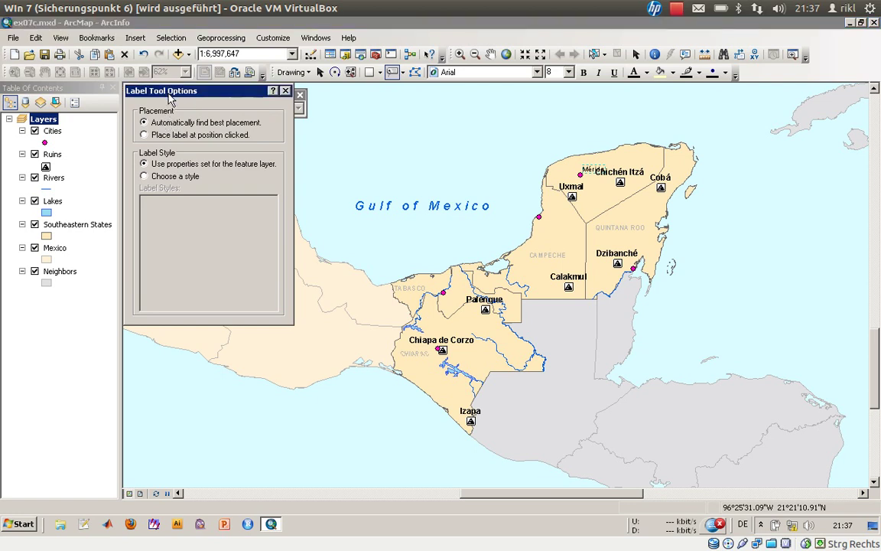
pyautogui.click(285, 91)
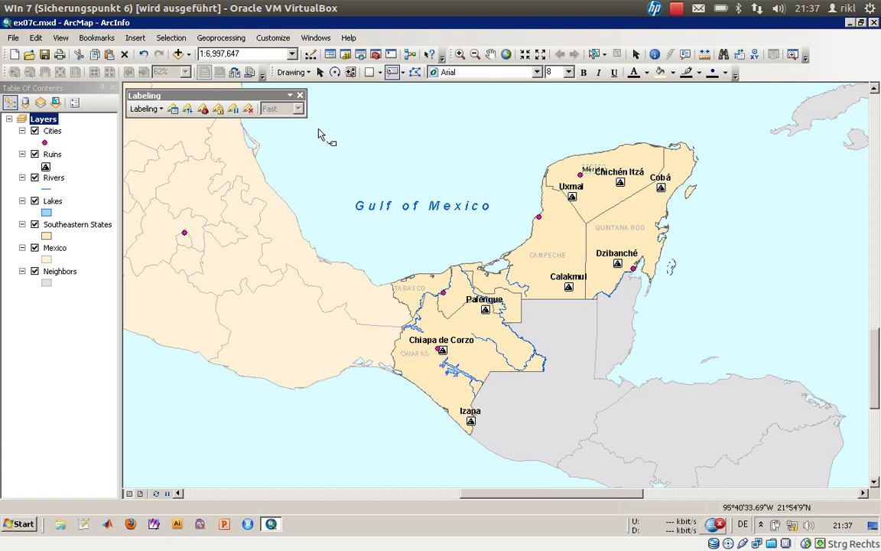
# - Drag the Mérida label to just west of its city point, refreshing the map
pyautogui.click(634, 58)
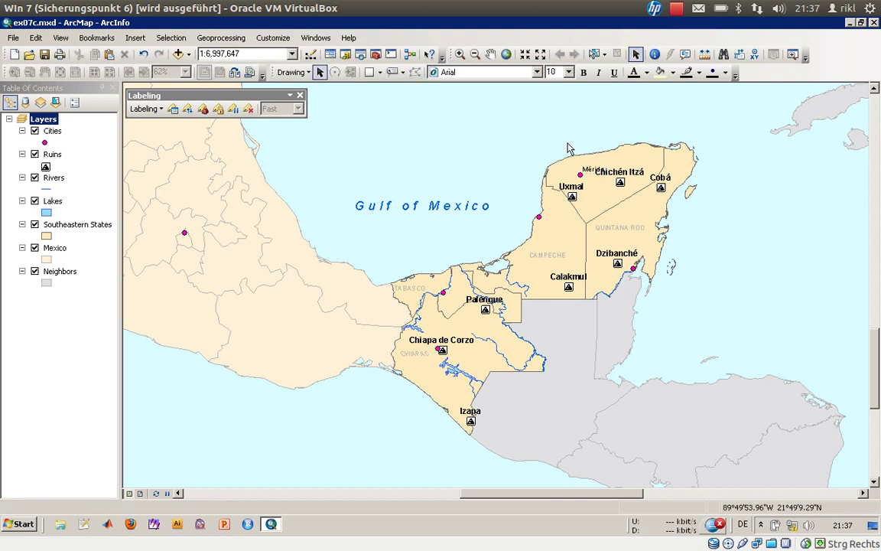
pyautogui.click(589, 168)
pyautogui.moveTo(589, 168); pyautogui.dragTo(477, 165)
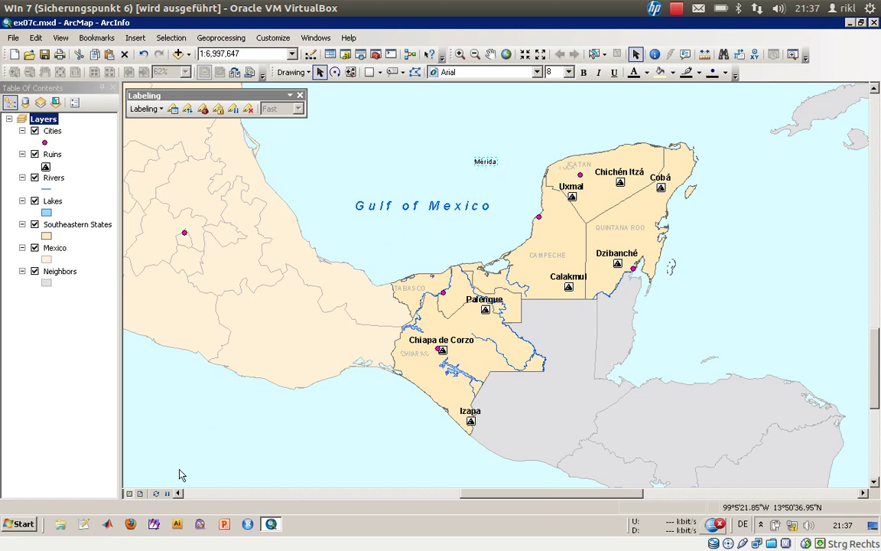
pyautogui.click(156, 493)
pyautogui.moveTo(487, 164); pyautogui.dragTo(527, 166)
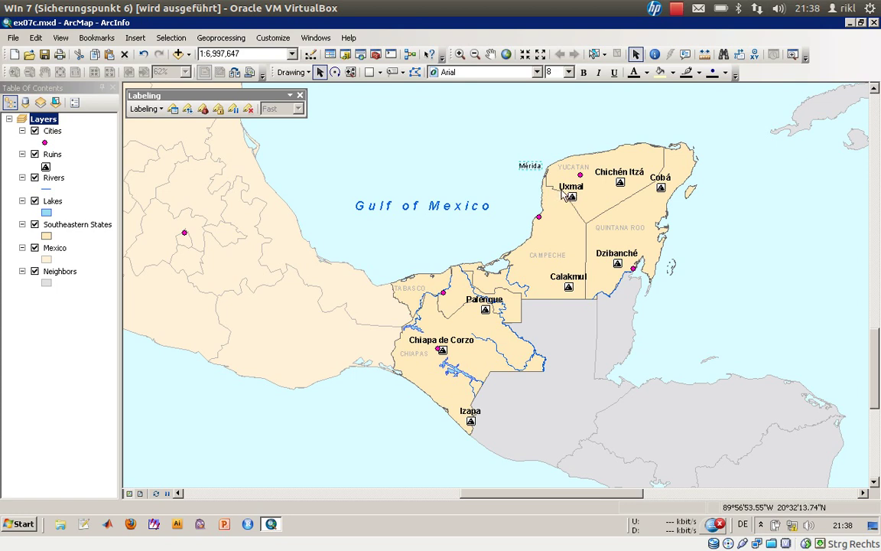
pyautogui.click(157, 493)
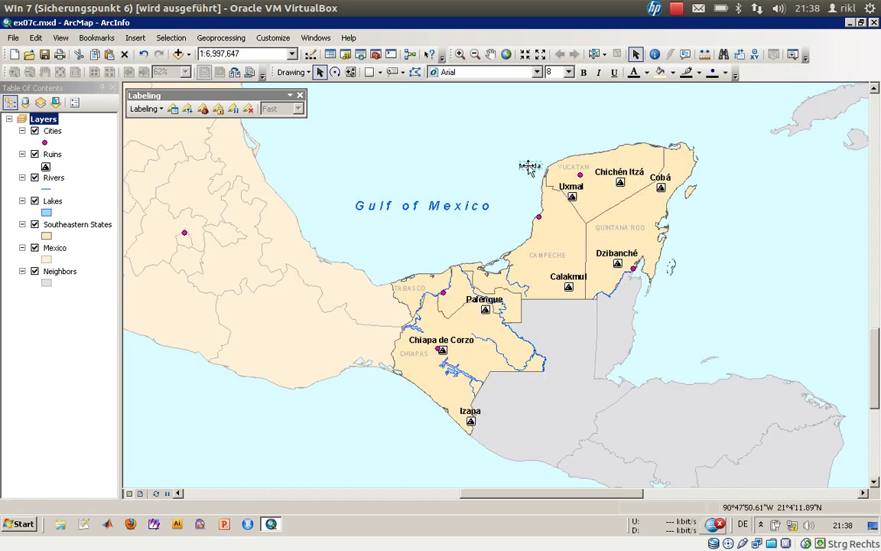
pyautogui.moveTo(530, 166); pyautogui.dragTo(561, 174)
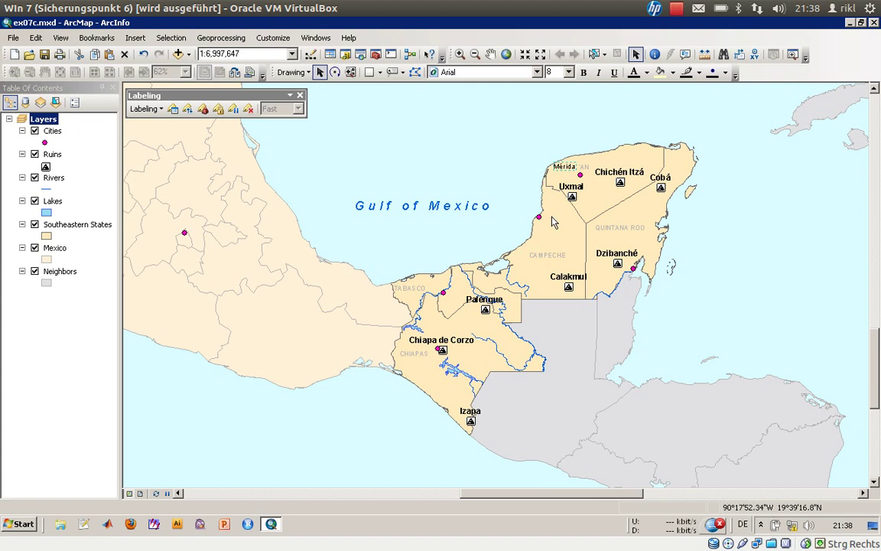
# - Reposition the Mérida label northwest of its dot above Uxmal, then deselect it
pyautogui.click(159, 494)
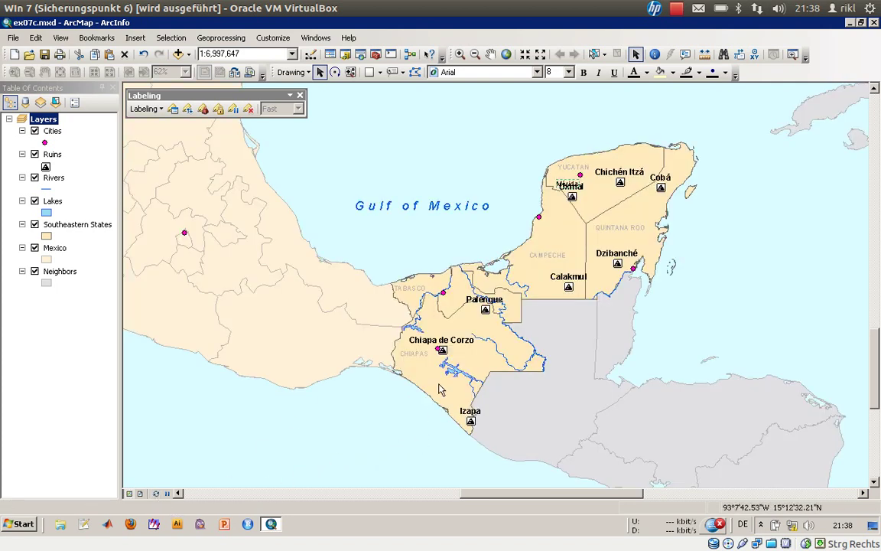
pyautogui.moveTo(561, 175)
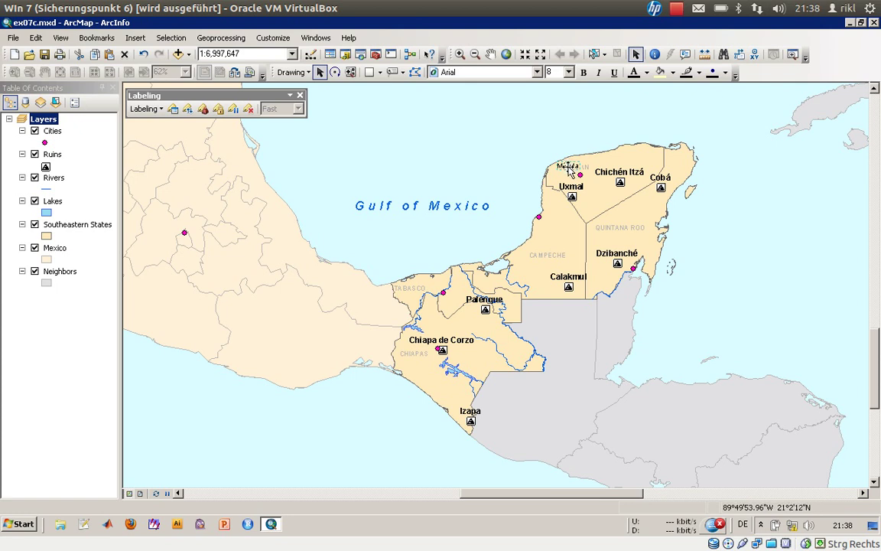
pyautogui.moveTo(570, 170); pyautogui.dragTo(553, 196)
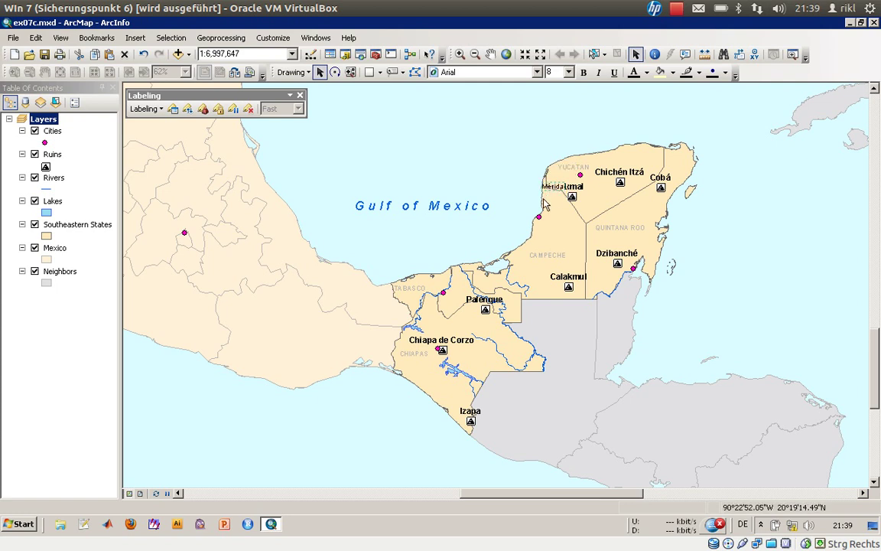
pyautogui.click(156, 494)
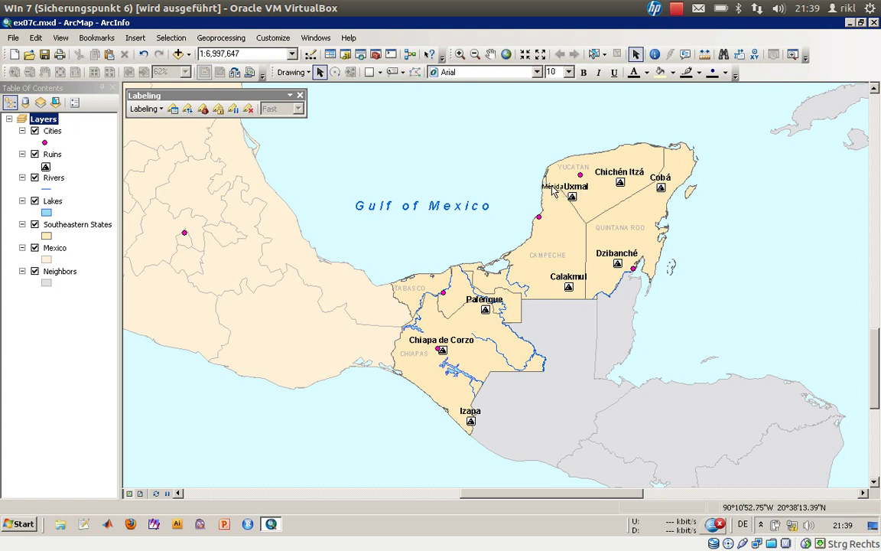
pyautogui.moveTo(552, 191); pyautogui.dragTo(565, 173)
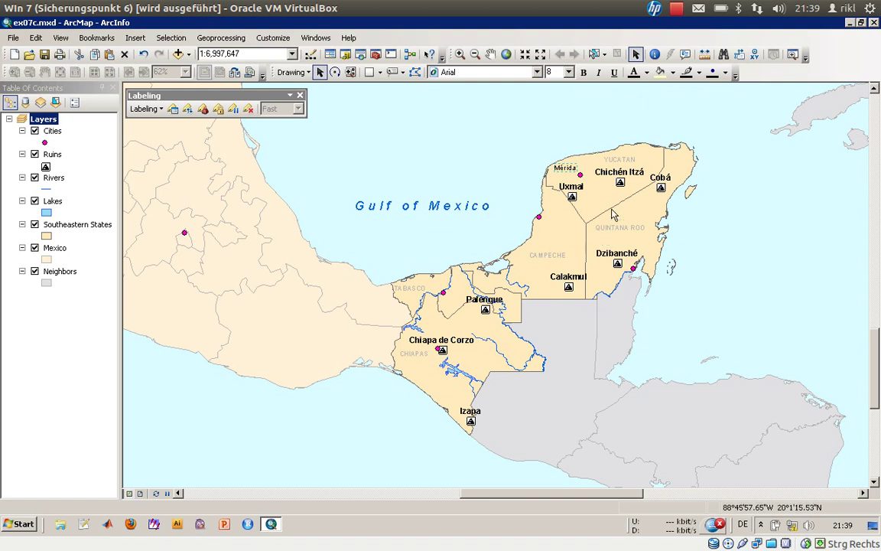
pyautogui.click(718, 251)
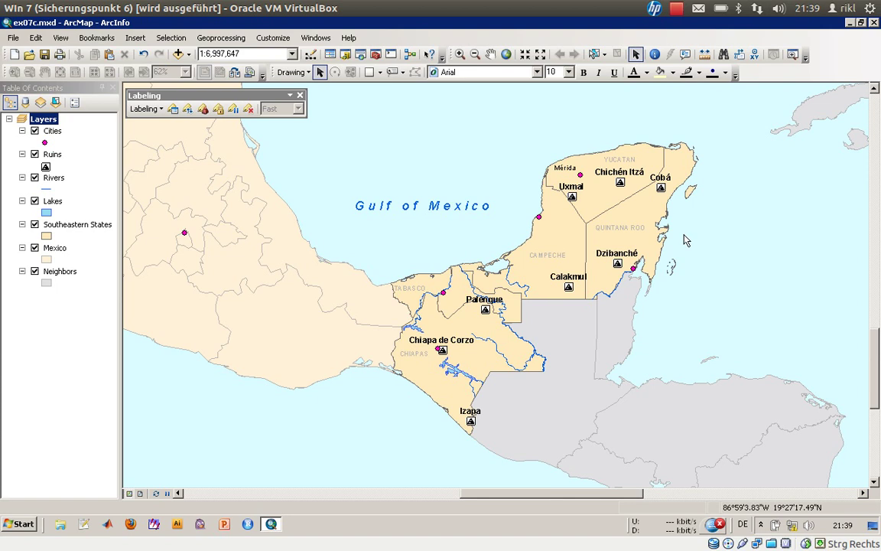
# - Convert the Layers labels to annotation stored in the map document
pyautogui.rightClick(47, 122)
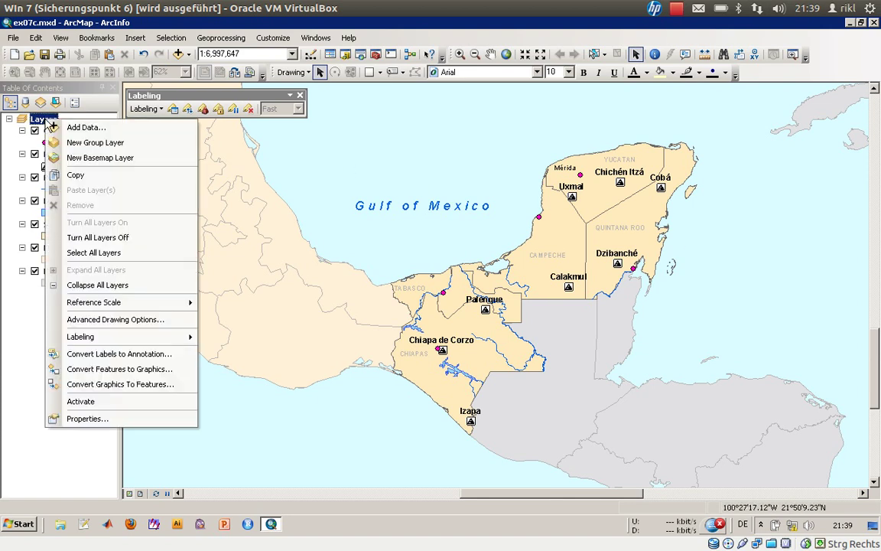
pyautogui.click(115, 358)
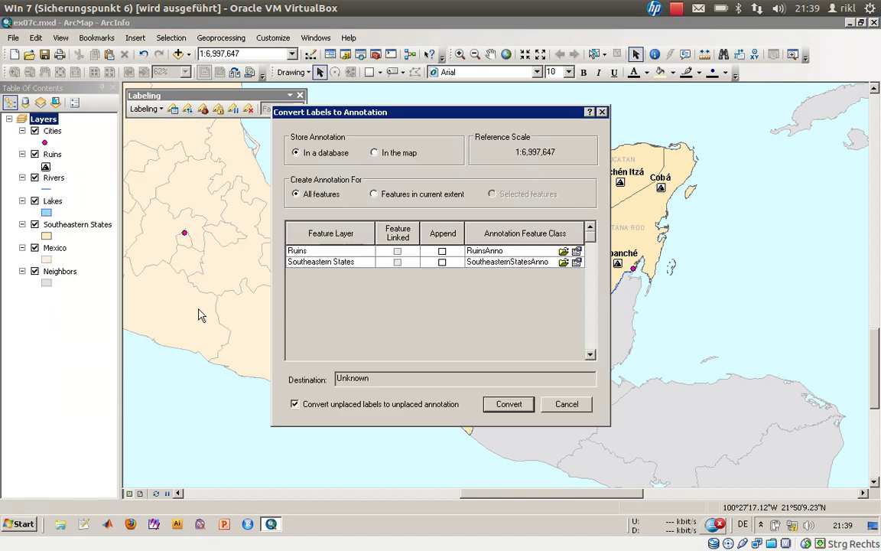
pyautogui.moveTo(333, 111); pyautogui.dragTo(212, 125)
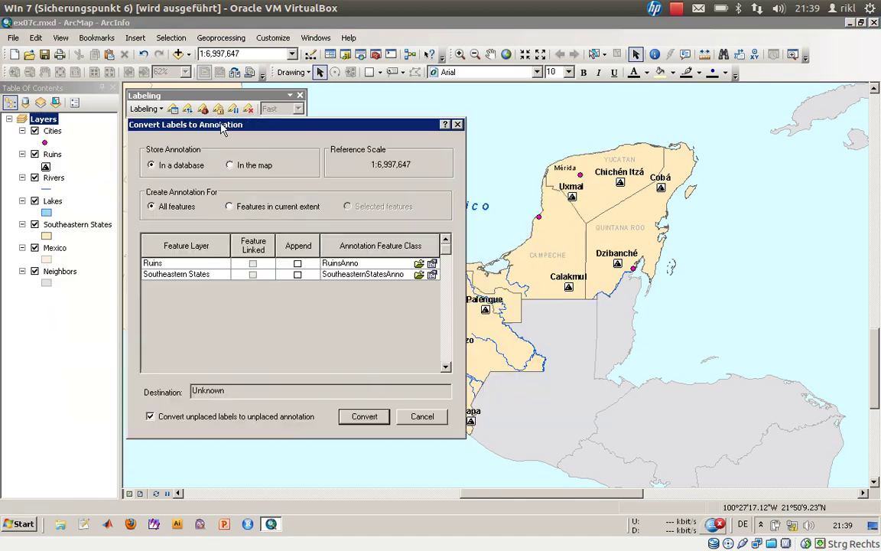
pyautogui.click(230, 165)
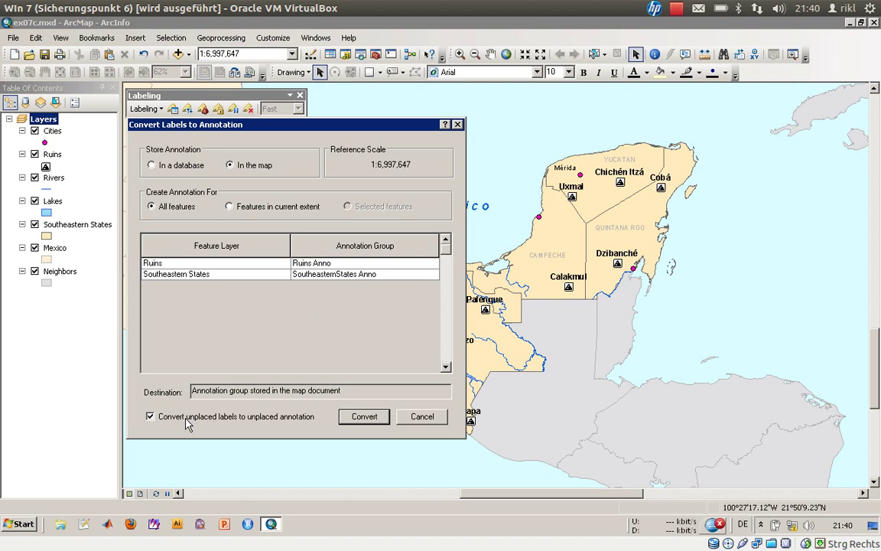
pyautogui.click(360, 421)
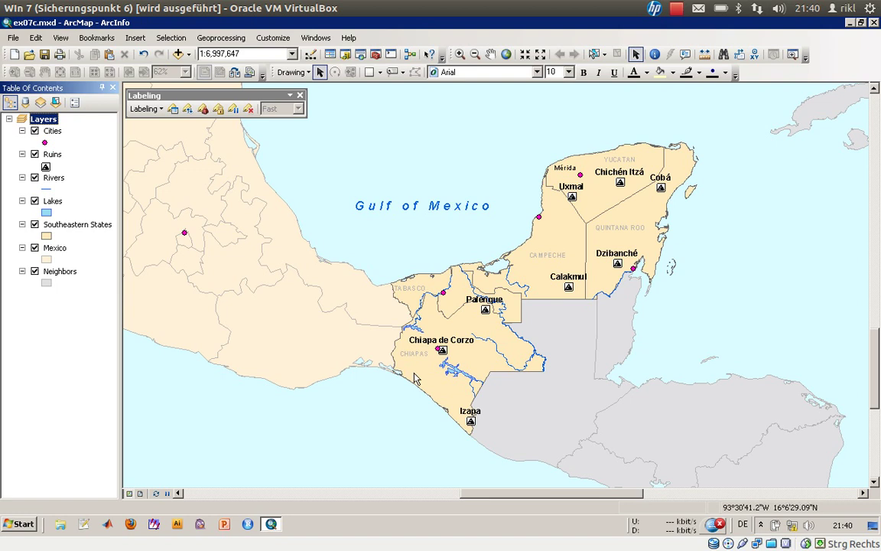
# - Move the Izapa annotation east into the grey area and drop CHIAPAS lower
pyautogui.click(468, 410)
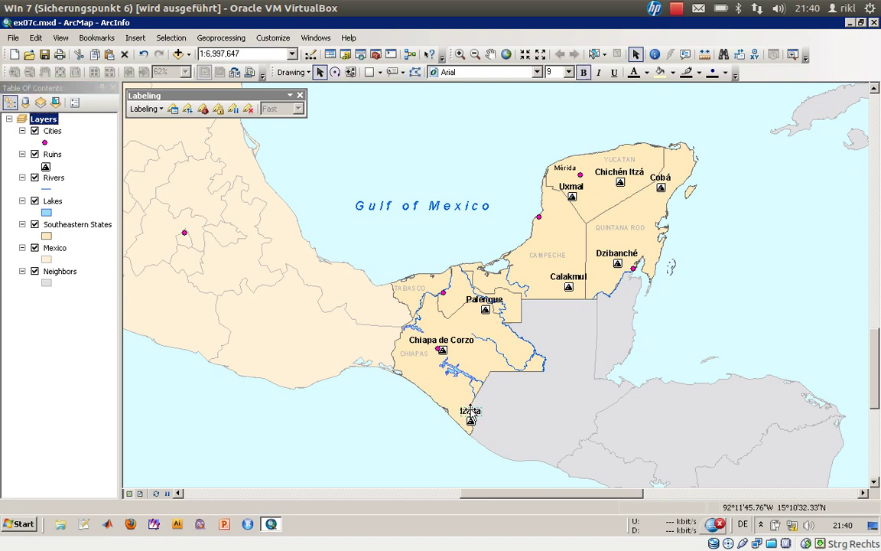
pyautogui.moveTo(472, 415); pyautogui.dragTo(549, 404)
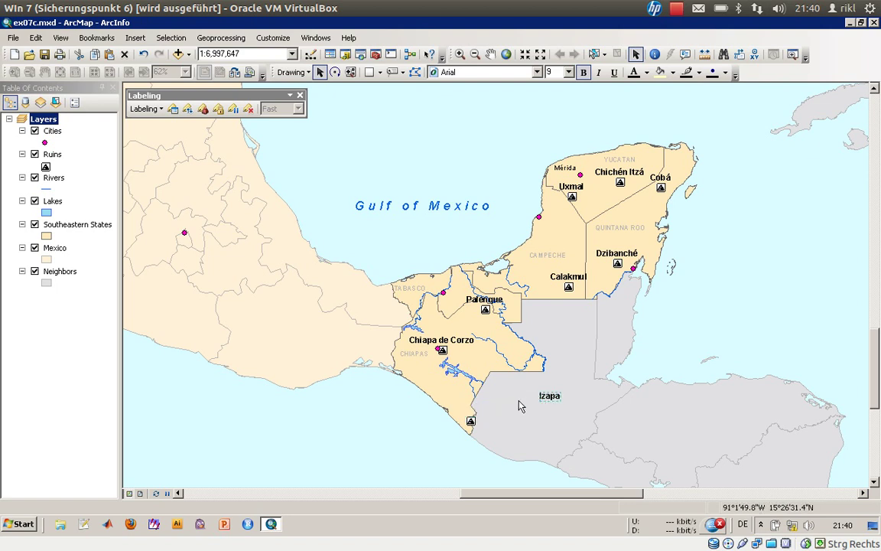
pyautogui.moveTo(457, 344); pyautogui.dragTo(519, 381)
pyautogui.moveTo(412, 353)
pyautogui.mouseDown()
pyautogui.moveTo(373, 322)
pyautogui.moveTo(434, 398)
pyautogui.mouseUp()
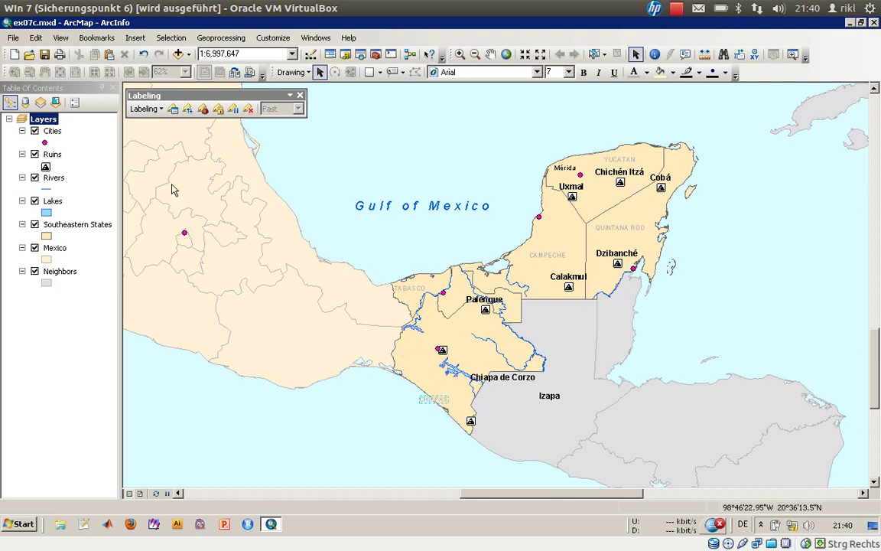
pyautogui.click(156, 494)
# - Return the Chiapa de Corzo annotation to its spot above its city point
pyautogui.click(521, 380)
pyautogui.moveTo(521, 380); pyautogui.dragTo(543, 396)
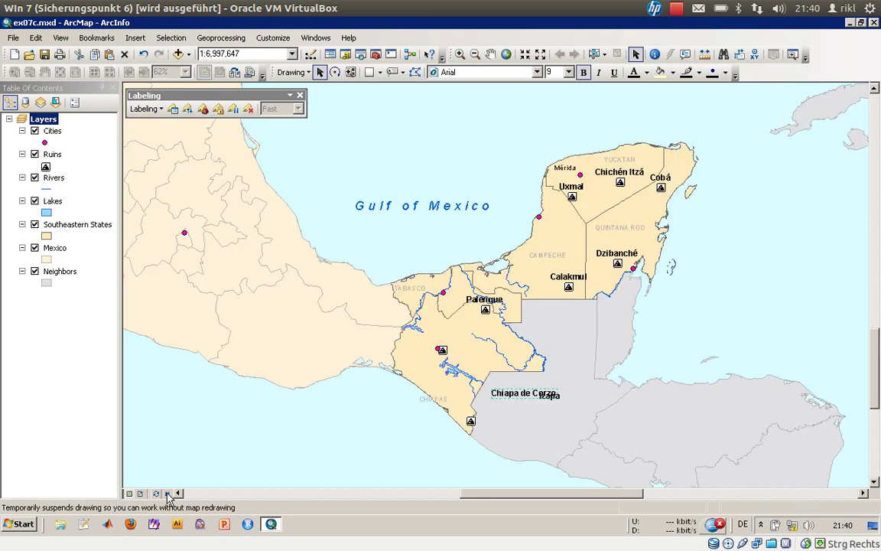
pyautogui.moveTo(517, 394); pyautogui.dragTo(438, 349)
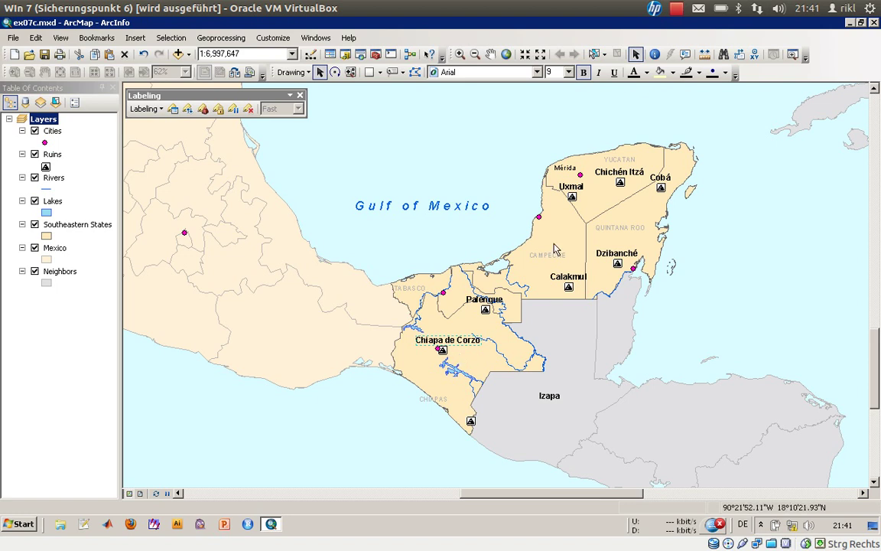
pyautogui.click(677, 9)
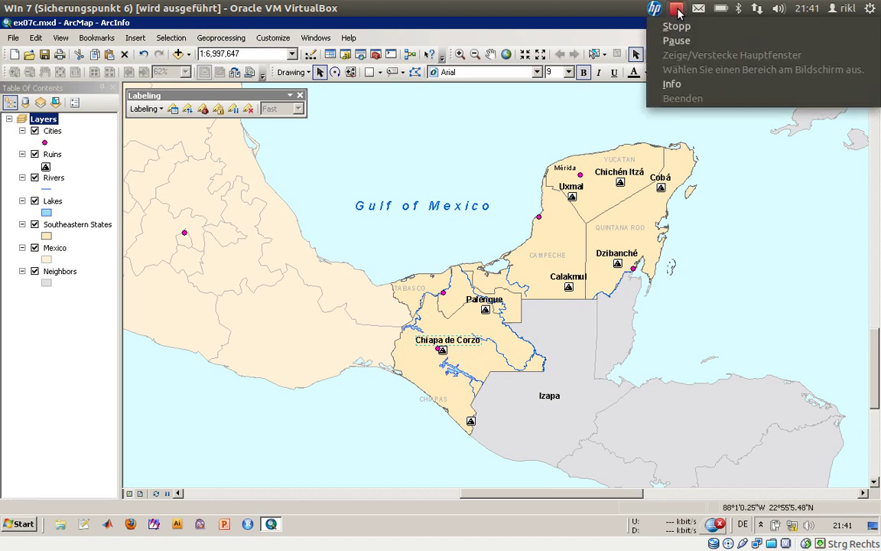